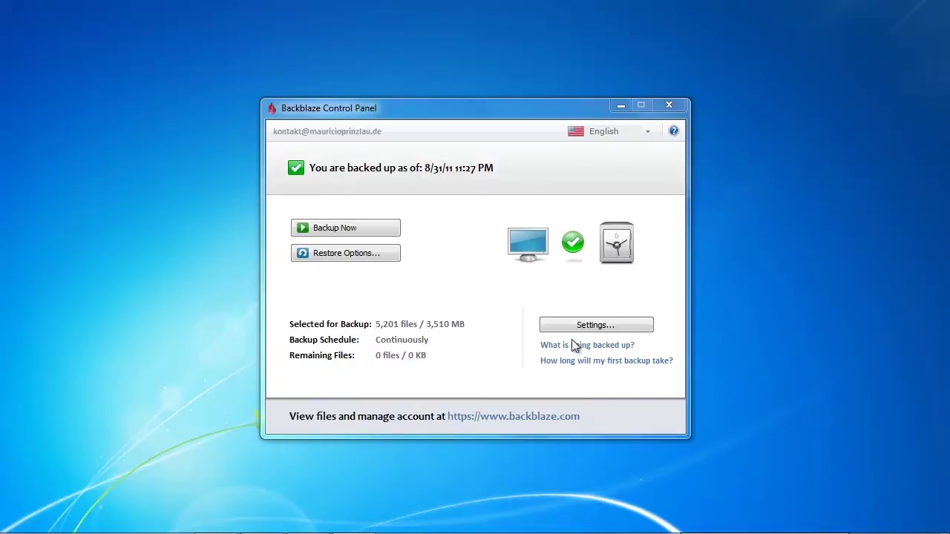
# From Restore Options, choose to sign in to the Backblaze website to restore files.
pyautogui.click(365, 255)
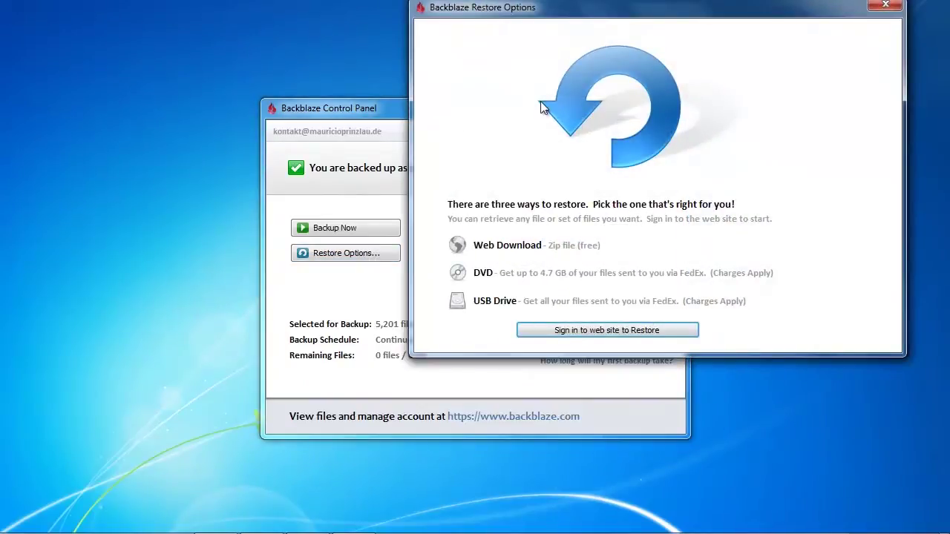
pyautogui.moveTo(599, 14); pyautogui.dragTo(415, 101)
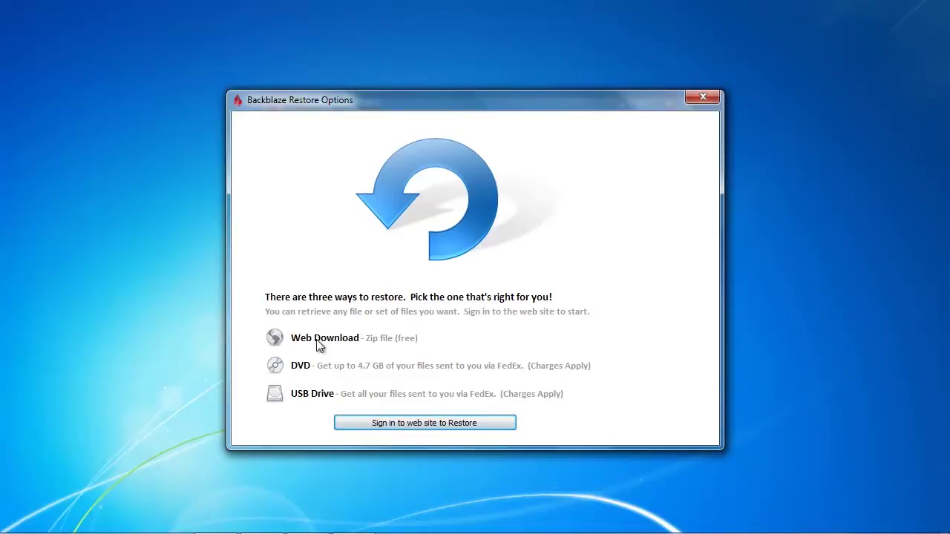
pyautogui.click(406, 423)
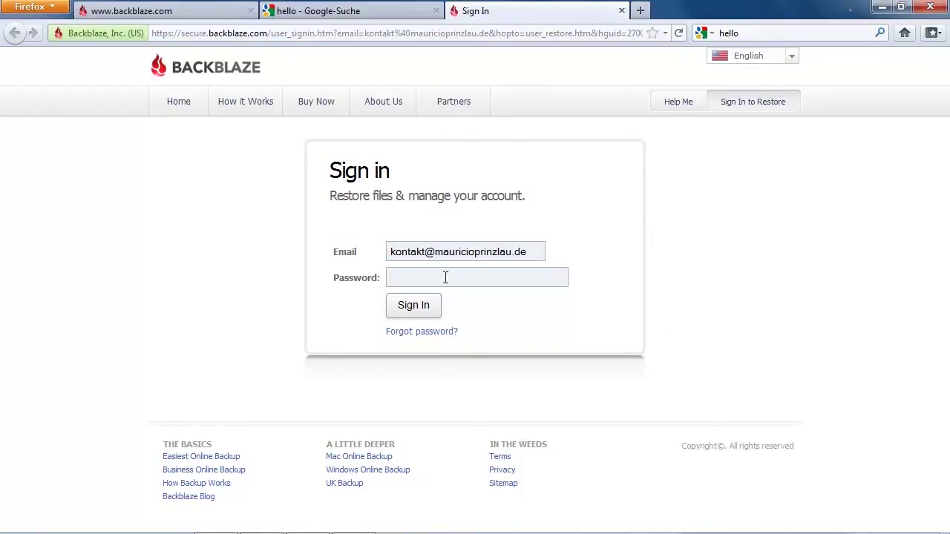
# Enter the account password and sign in to reach View/Restore Files.
pyautogui.write('●●●●●●●●●●●')
pyautogui.click(417, 307)
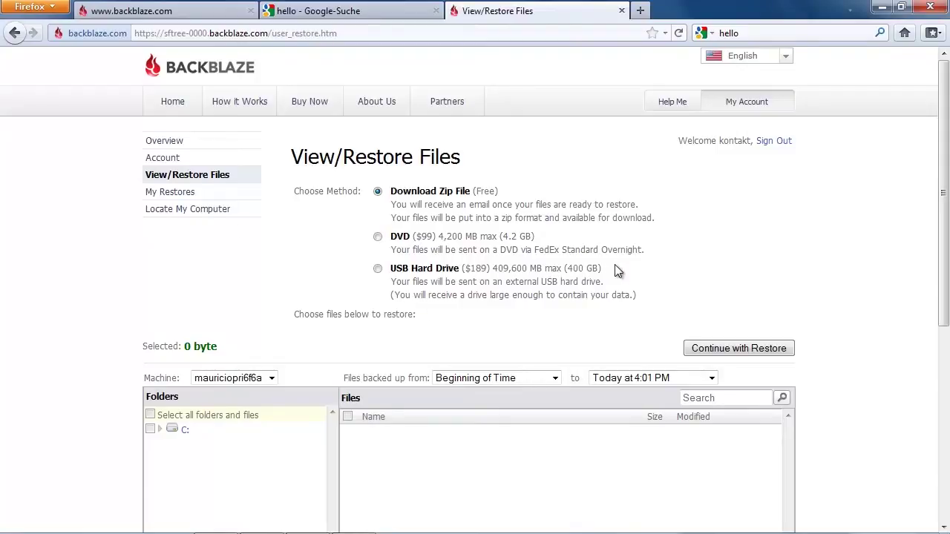
# Tick the C: drive in the Folders tree so 3,440.34 MB is selected for zip restore.
pyautogui.scroll(-8, 132, 302)
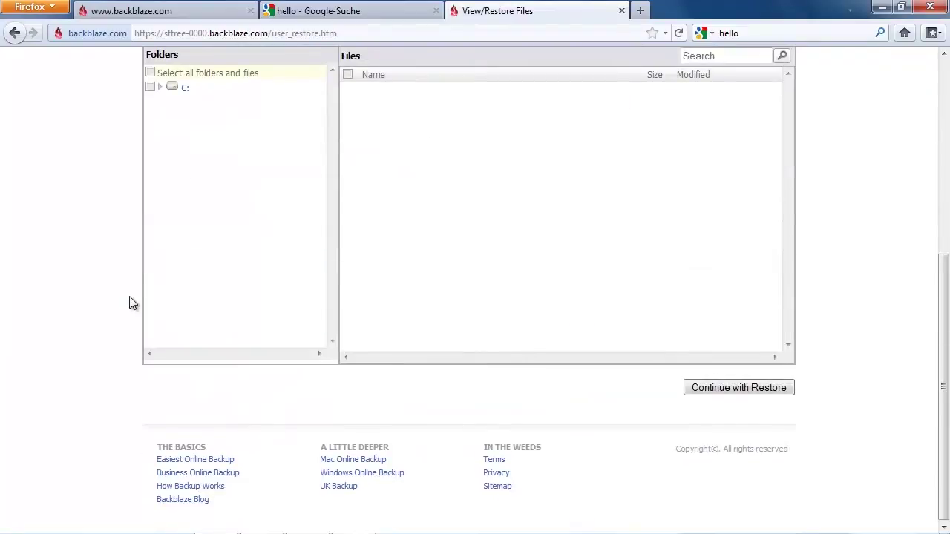
pyautogui.scroll(6, 130, 302)
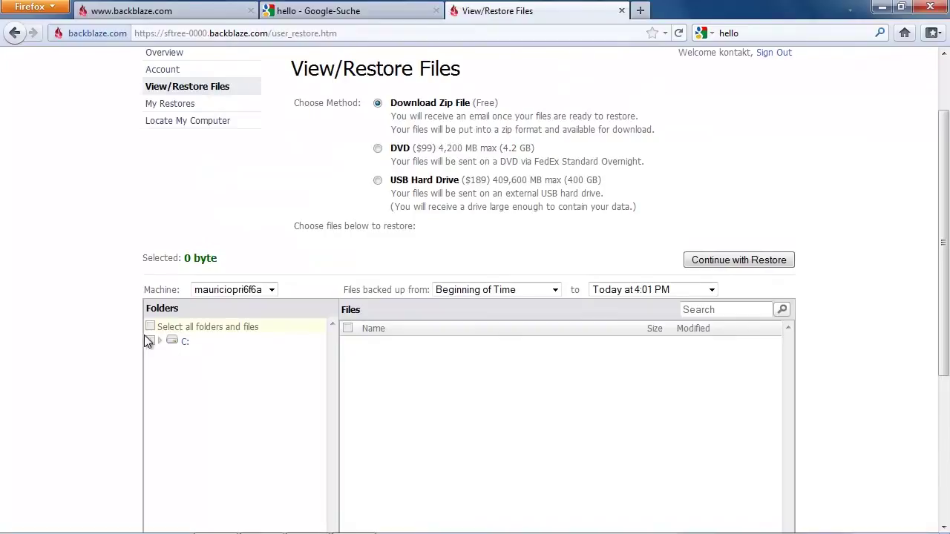
pyautogui.click(159, 340)
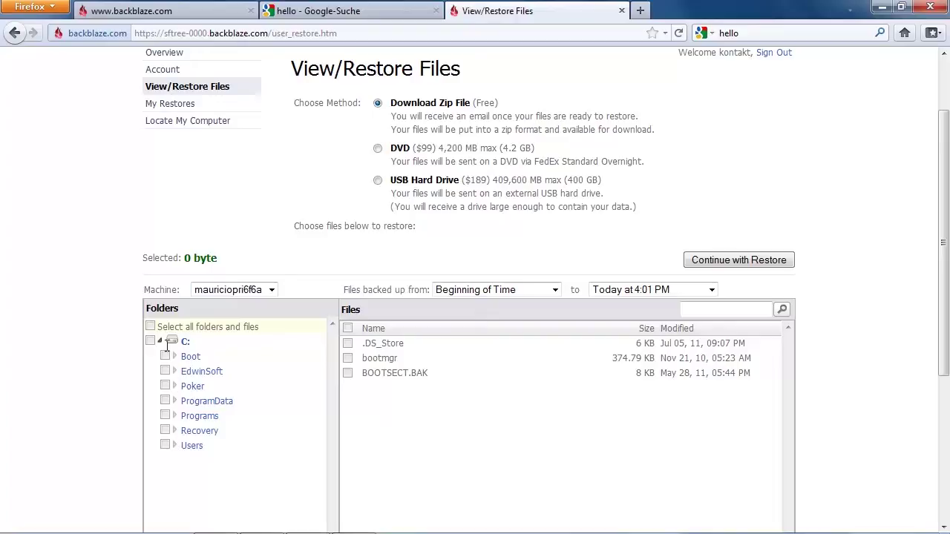
pyautogui.click(158, 341)
pyautogui.click(150, 342)
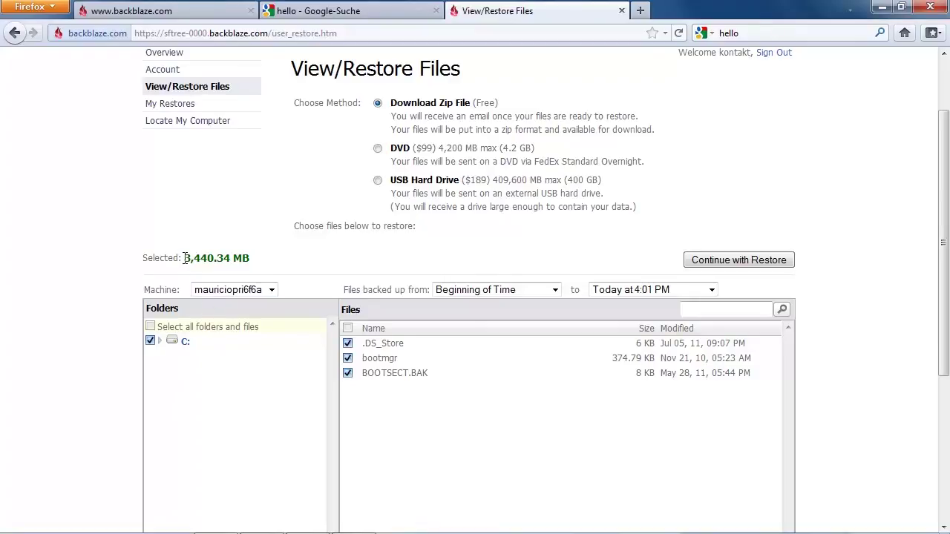
pyautogui.moveTo(184, 257); pyautogui.dragTo(232, 257)
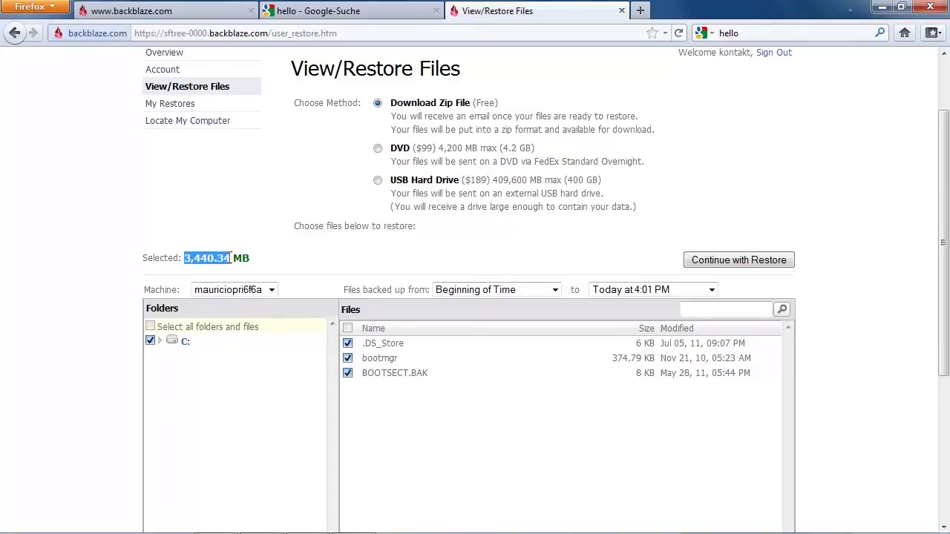
pyautogui.click(91, 302)
pyautogui.scroll(-3, 91, 302)
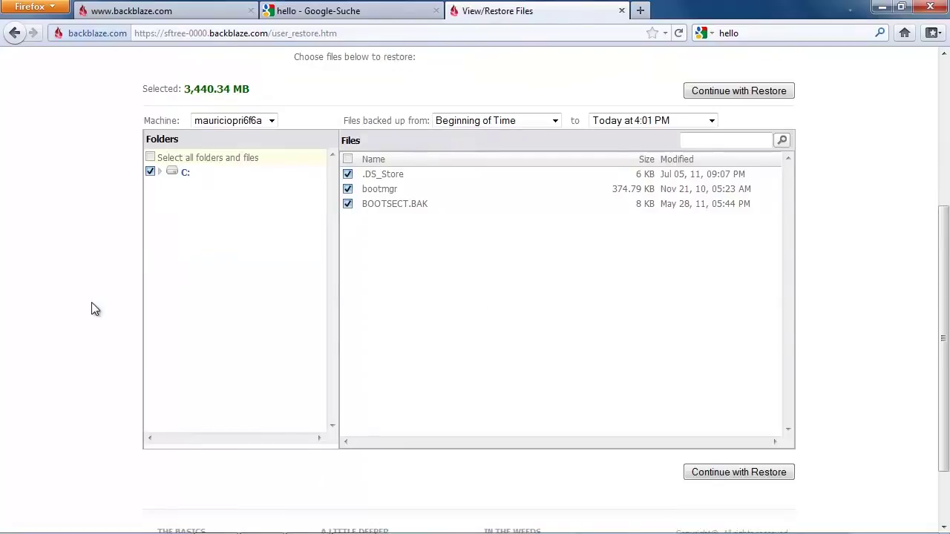
pyautogui.scroll(3, 91, 302)
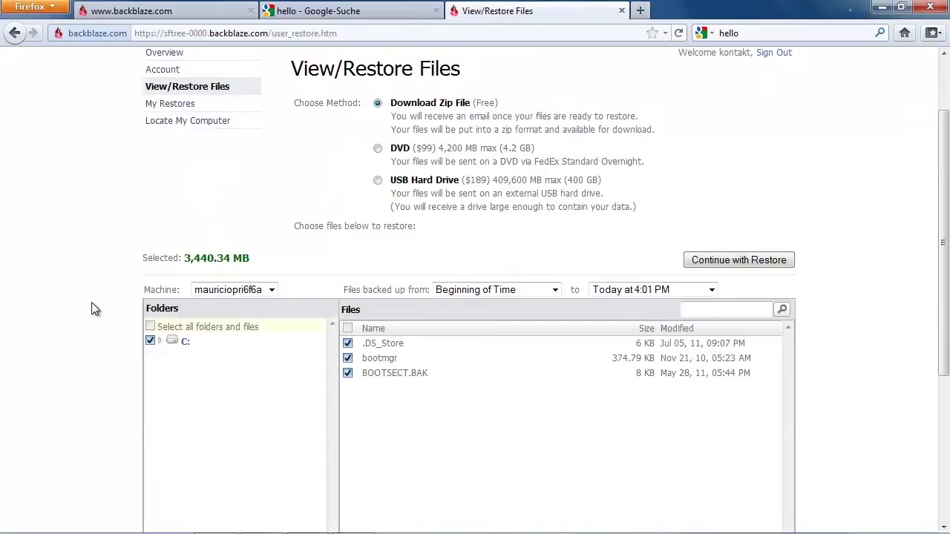
pyautogui.scroll(1, 91, 302)
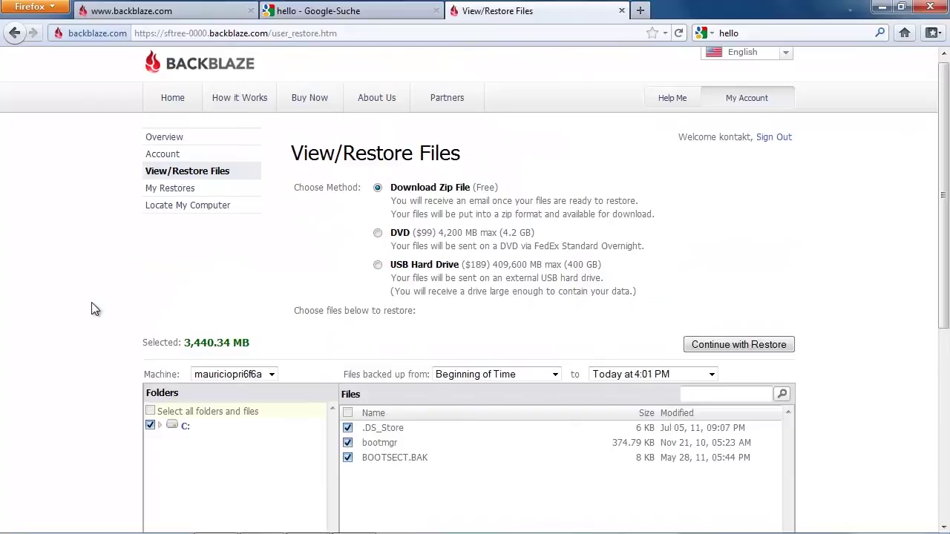
# Submit the zip restore request with Continue with Restore.
pyautogui.click(727, 345)
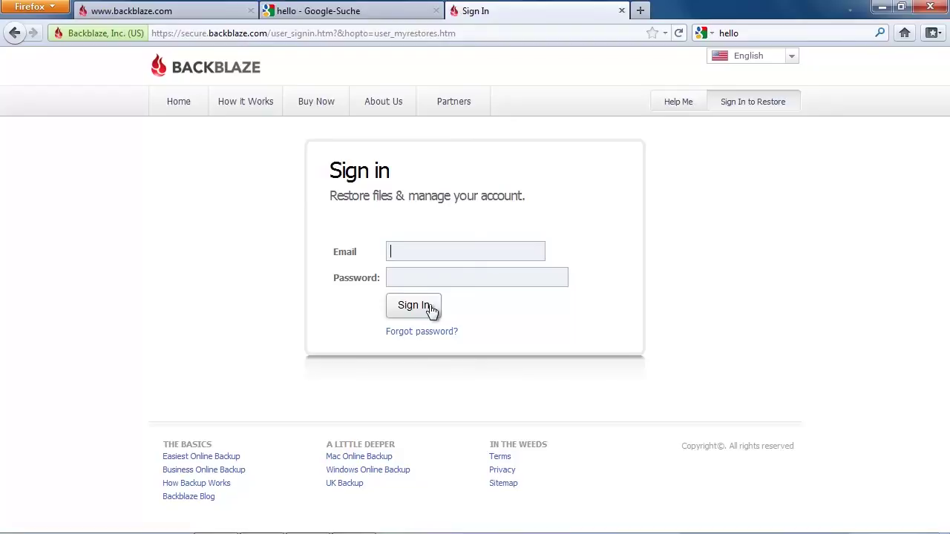
# Sign in with the suggested account e-mail and the password to open My Restores.
pyautogui.click(413, 251)
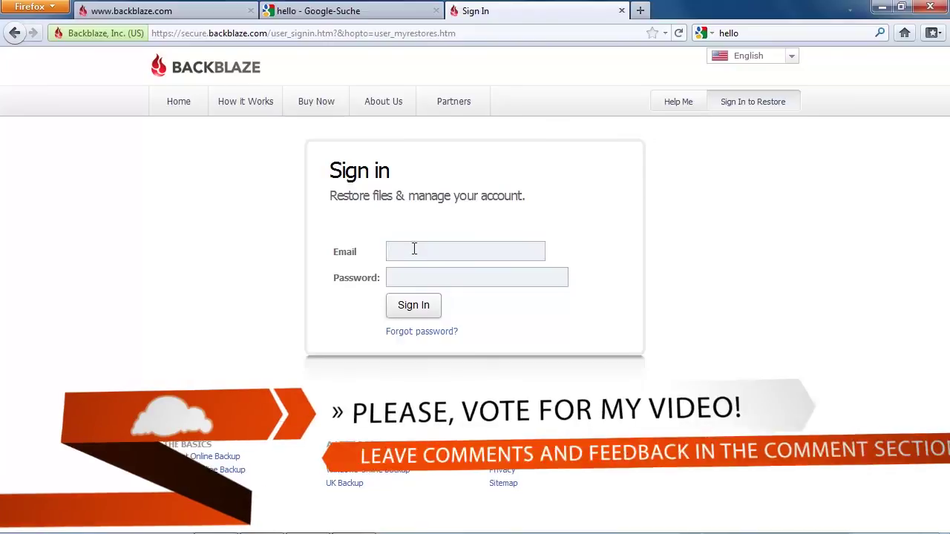
pyautogui.write('kontakt')
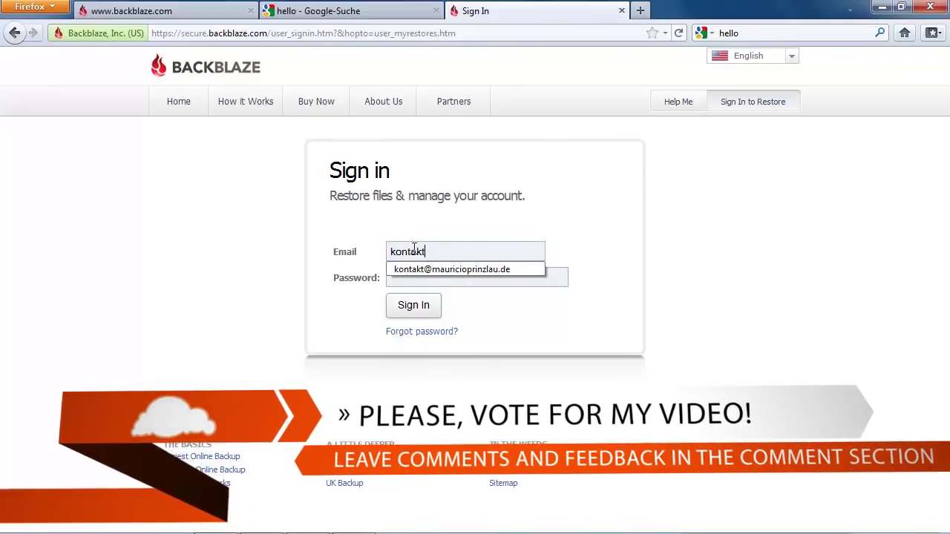
pyautogui.click(406, 269)
pyautogui.click(403, 276)
pyautogui.write('•••••••••')
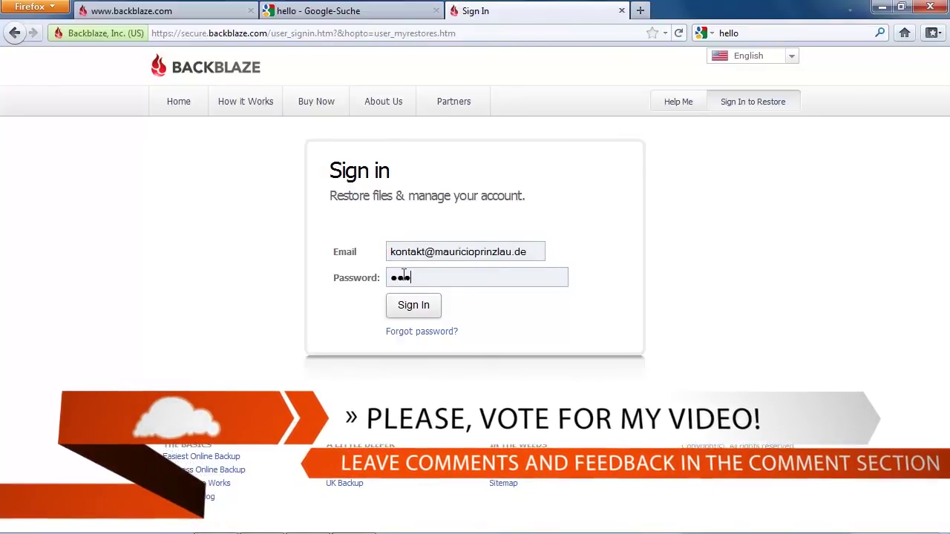
pyautogui.press('Return')
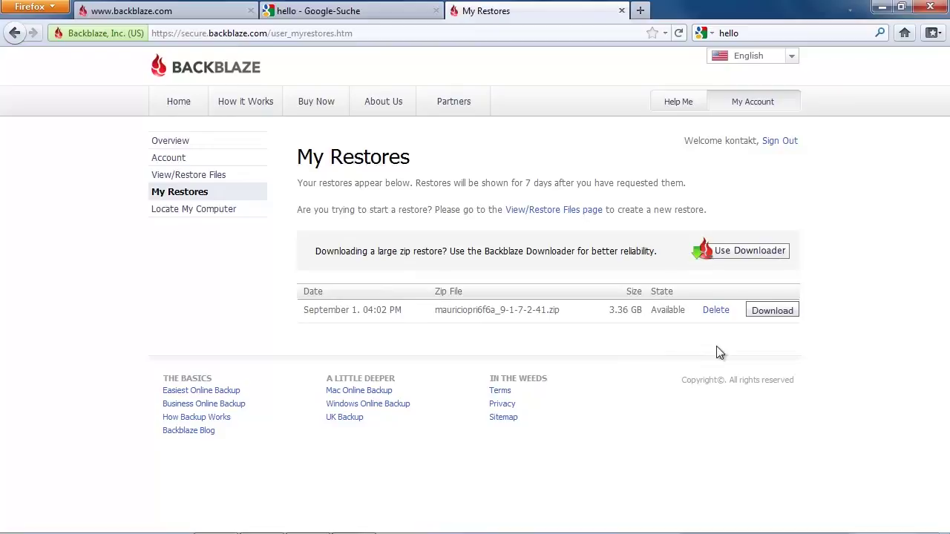
# Download the 3.36 GB restore zip, saving it to disk.
pyautogui.click(764, 311)
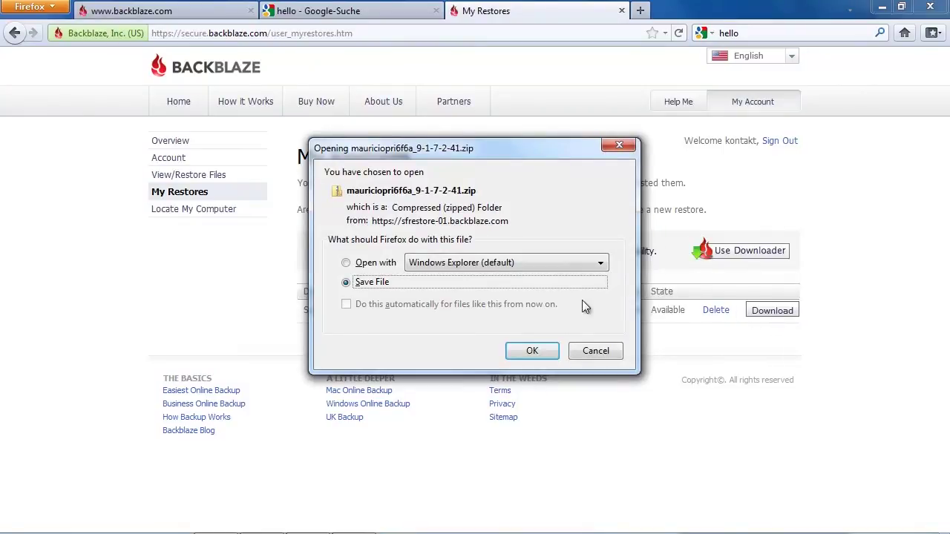
pyautogui.click(531, 354)
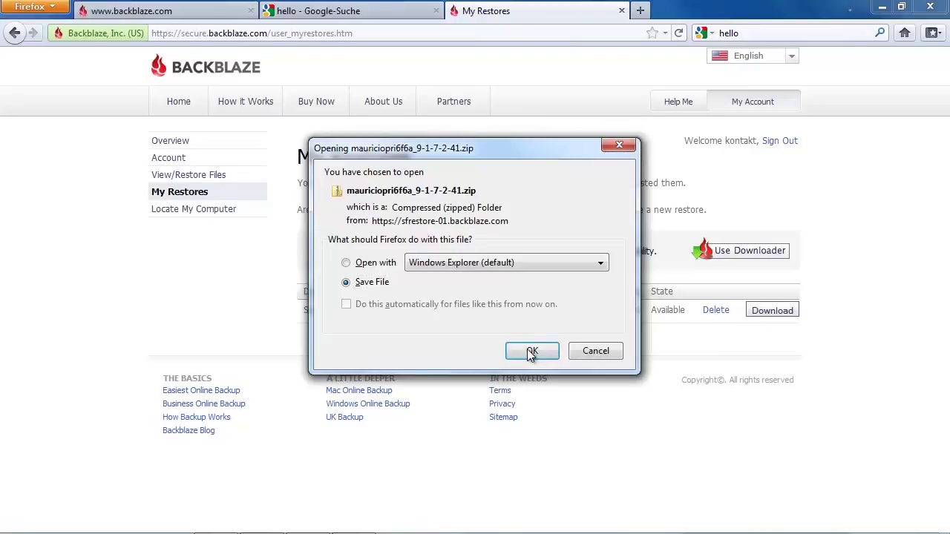
pyautogui.click(529, 350)
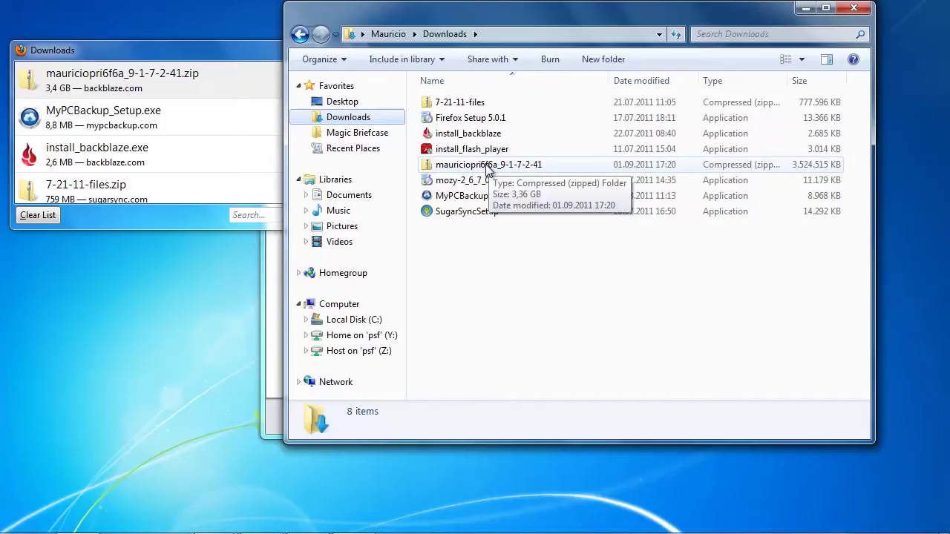
# Open the restore zip and browse C › Users › profile › Desktop › Cloudbackuping › Test Files › Juli.
pyautogui.click(487, 166)
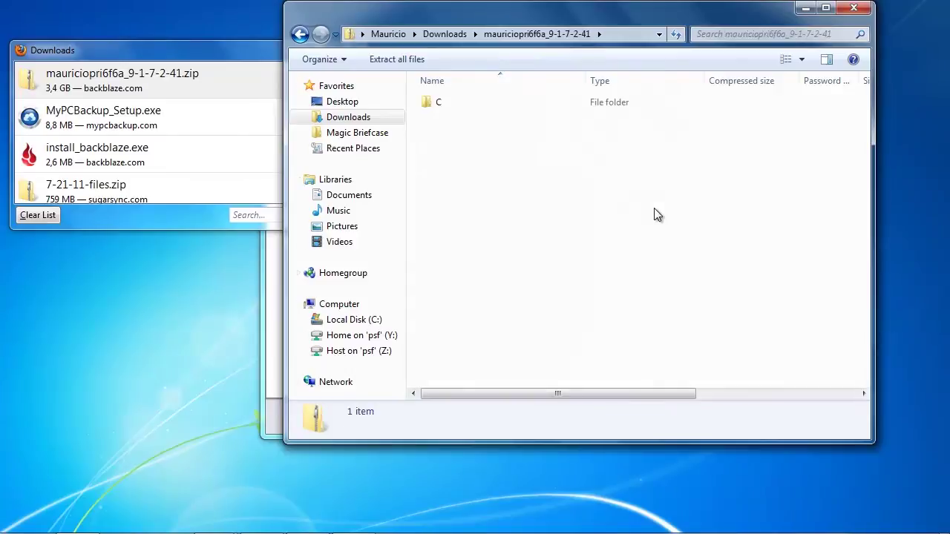
pyautogui.doubleClick(437, 105)
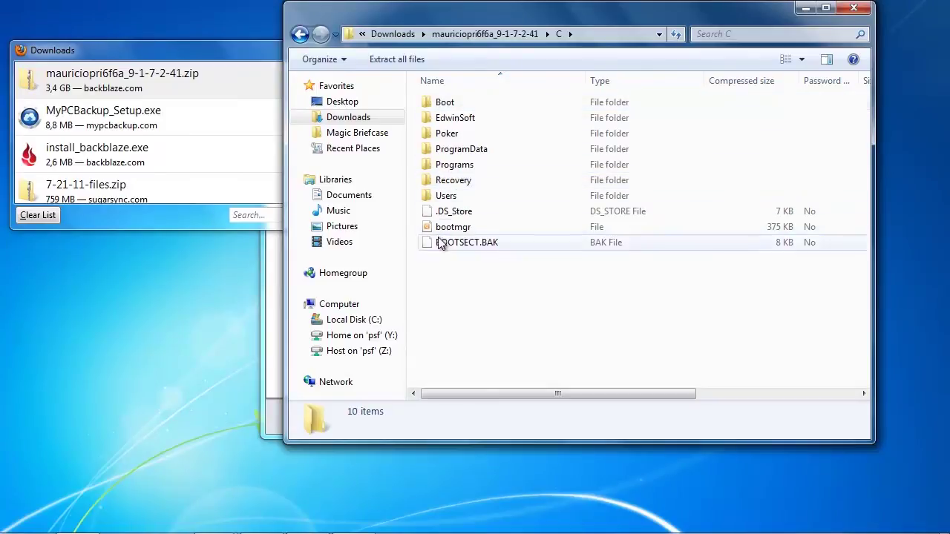
pyautogui.doubleClick(443, 198)
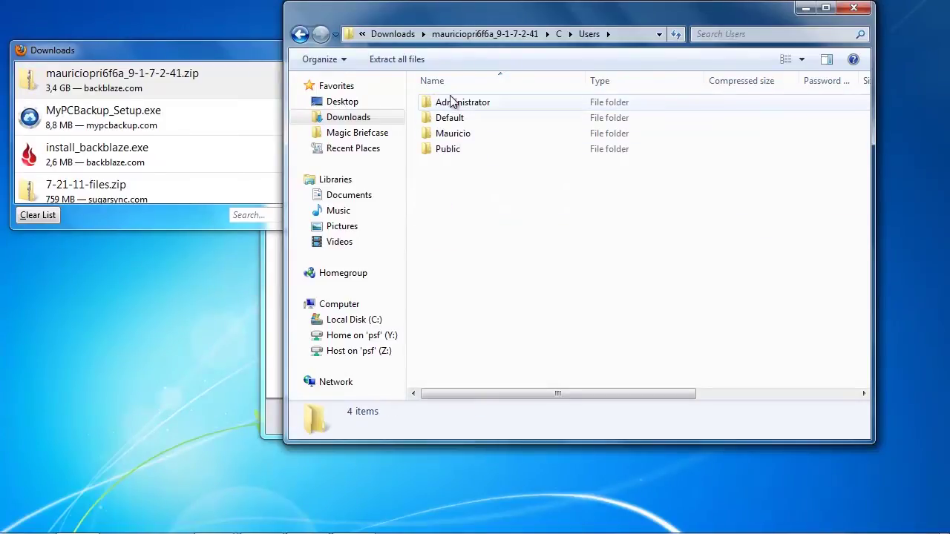
pyautogui.doubleClick(445, 137)
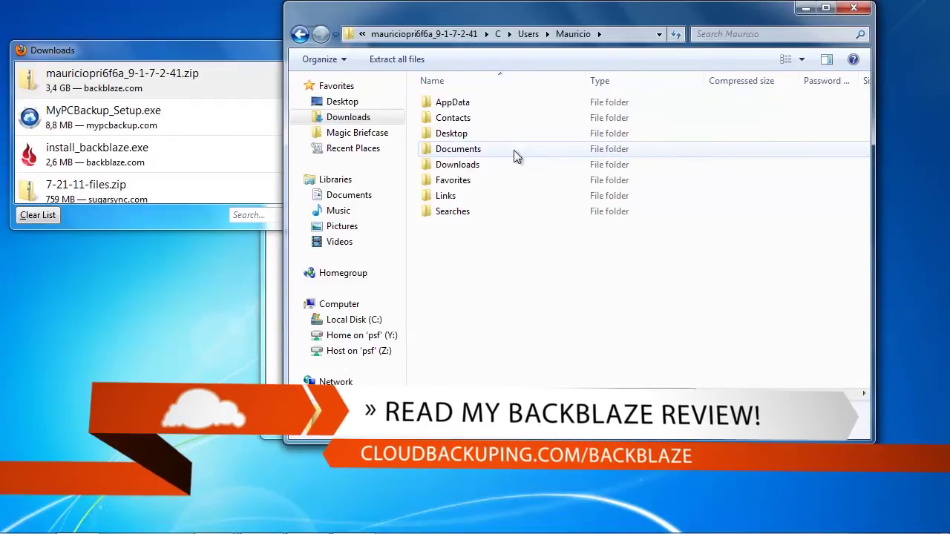
pyautogui.doubleClick(460, 135)
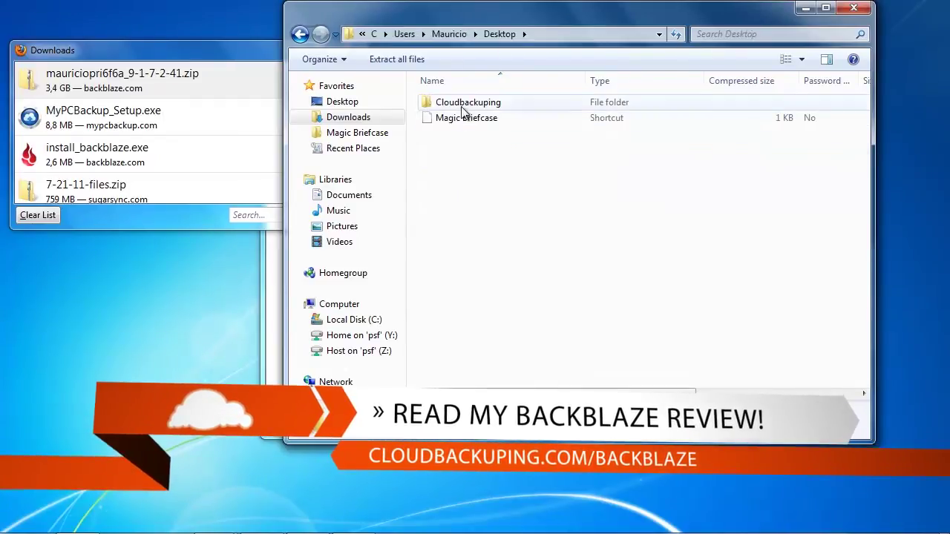
pyautogui.doubleClick(463, 104)
pyautogui.doubleClick(458, 118)
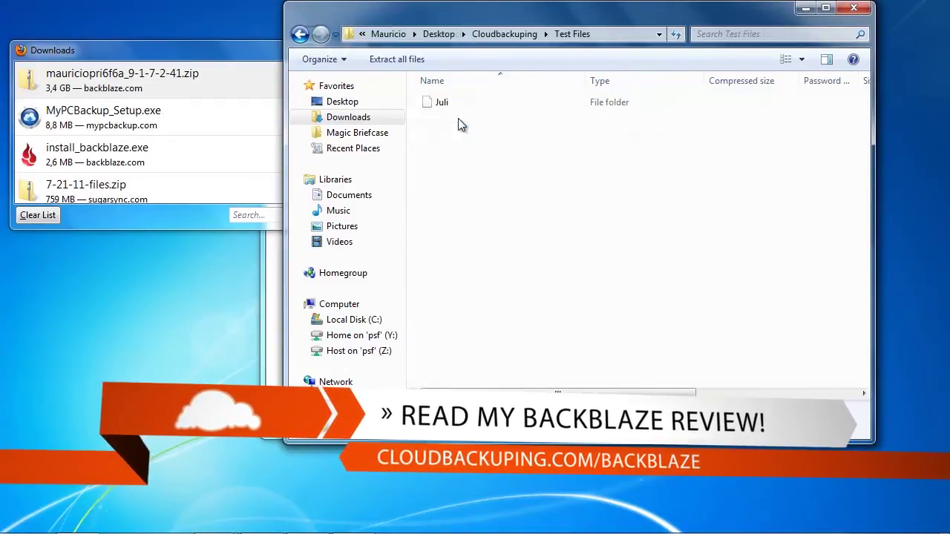
pyautogui.doubleClick(448, 104)
pyautogui.scroll(-1, 490, 186)
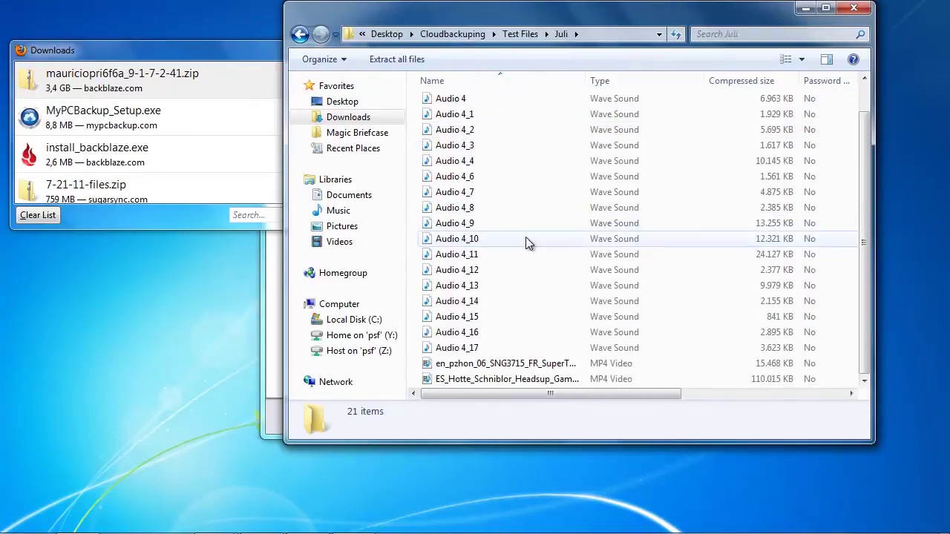